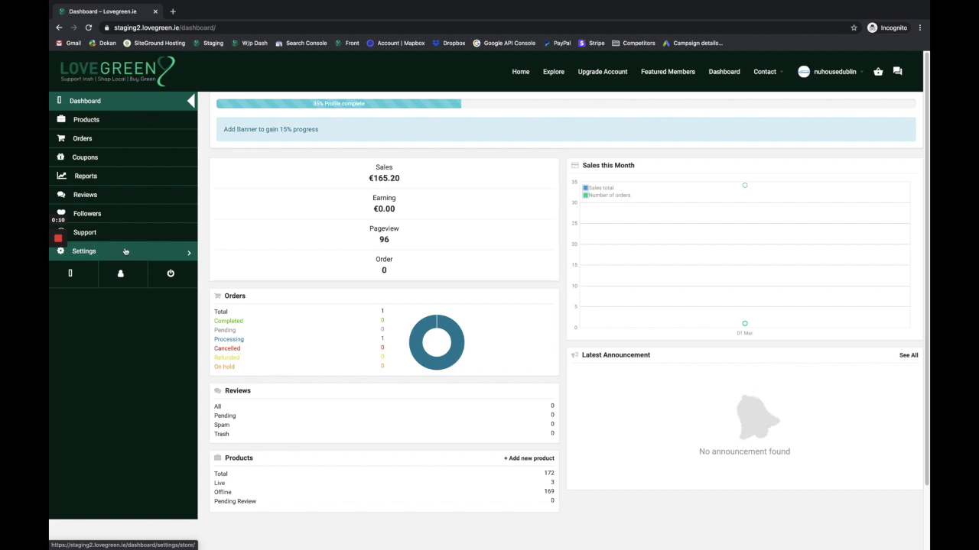
Browse Products and Settings, then open the store's Product Addons settings page.
{"action": "left_click", "coordinate": [109, 121]}
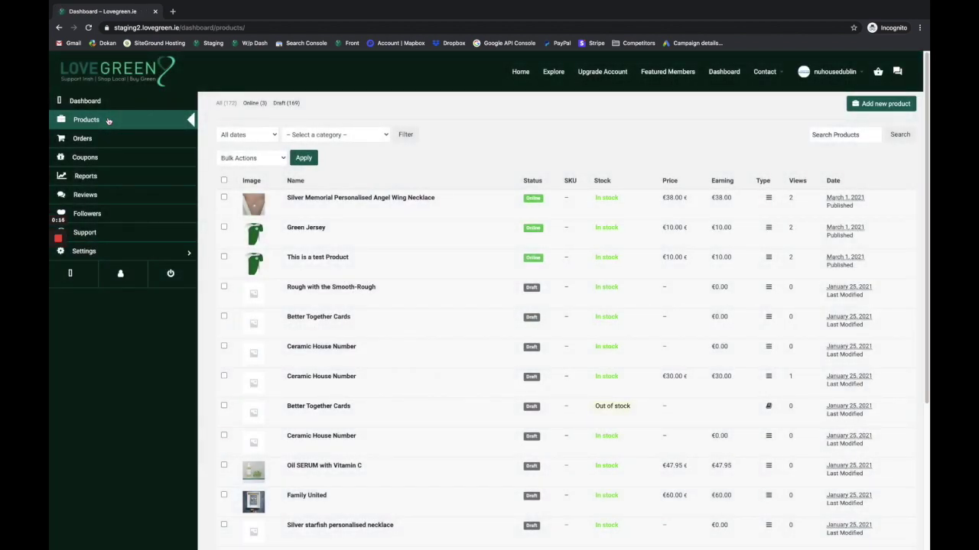
{"action": "left_click", "coordinate": [126, 252]}
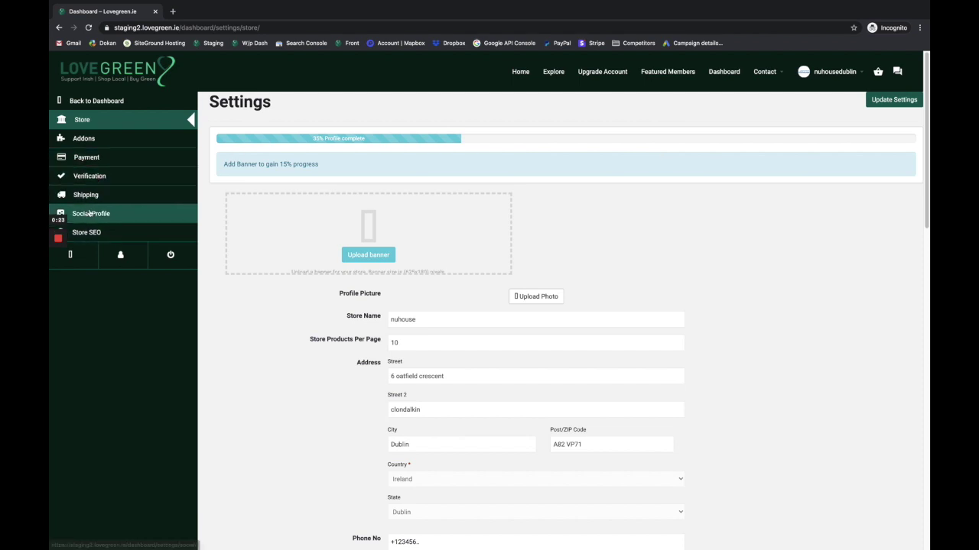
{"action": "left_click", "coordinate": [730, 73]}
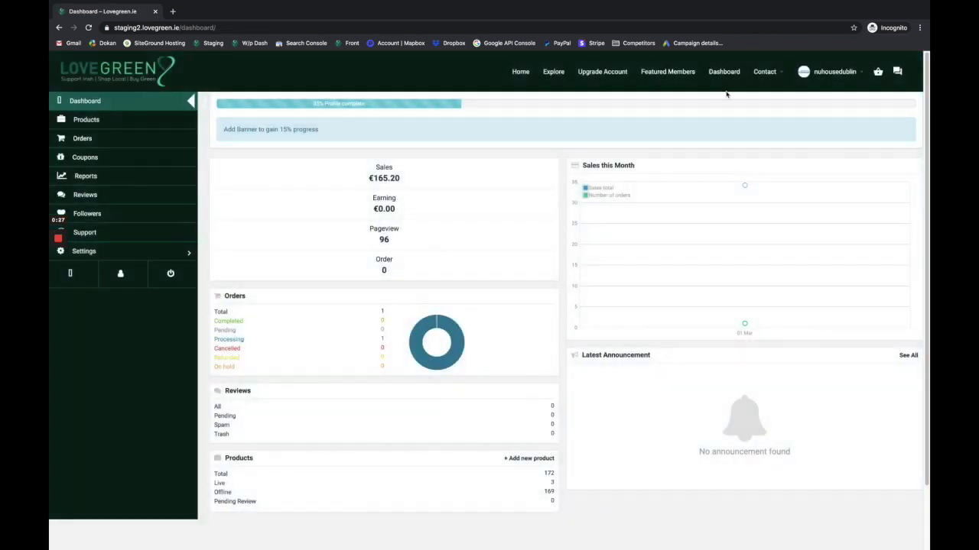
{"action": "left_click", "coordinate": [119, 251]}
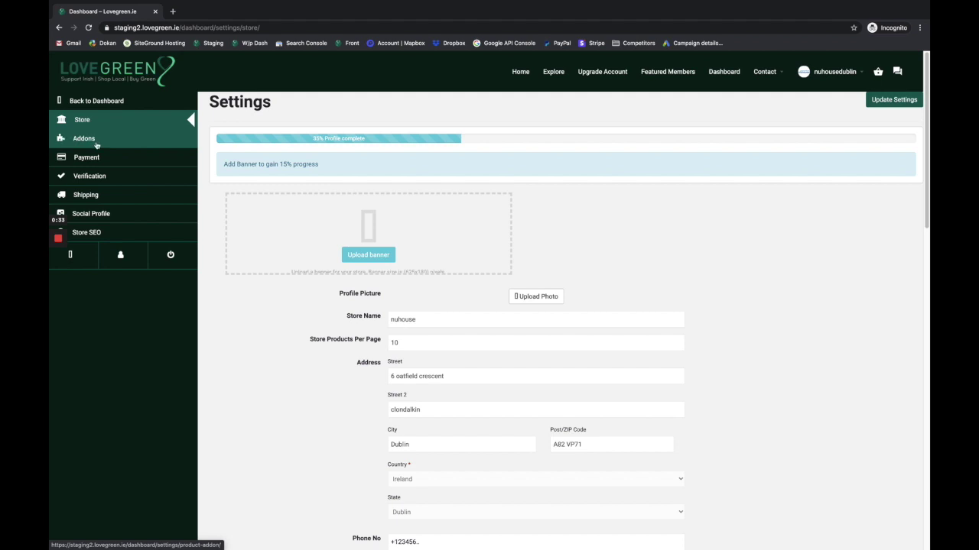
{"action": "left_click", "coordinate": [86, 141]}
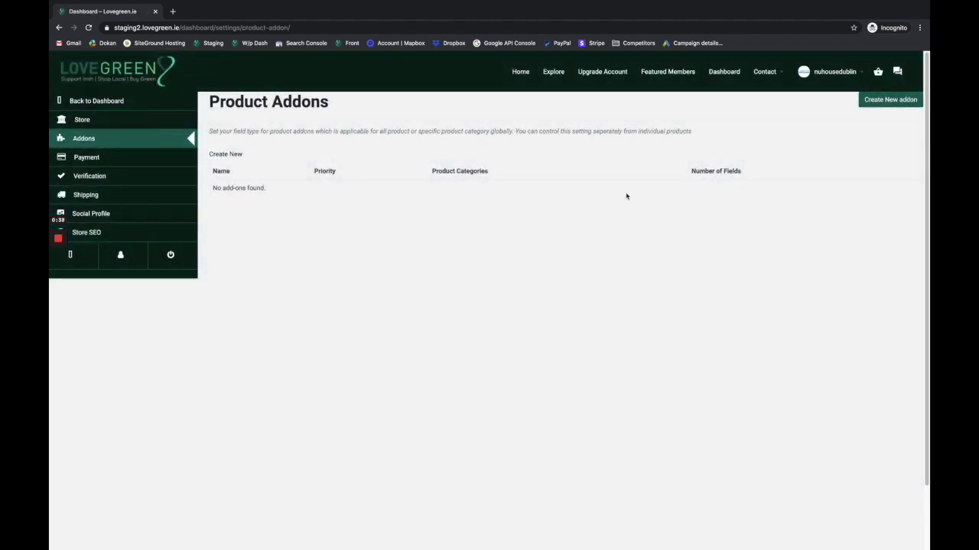
Create a new add-on group named 'Engravings' and publish it.
{"action": "left_click", "coordinate": [882, 100]}
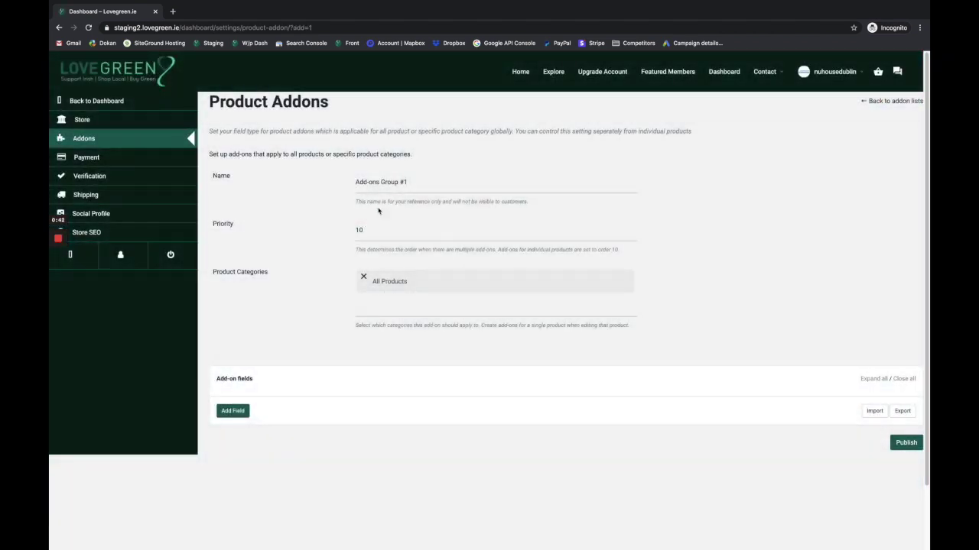
{"action": "triple_click", "coordinate": [422, 181]}
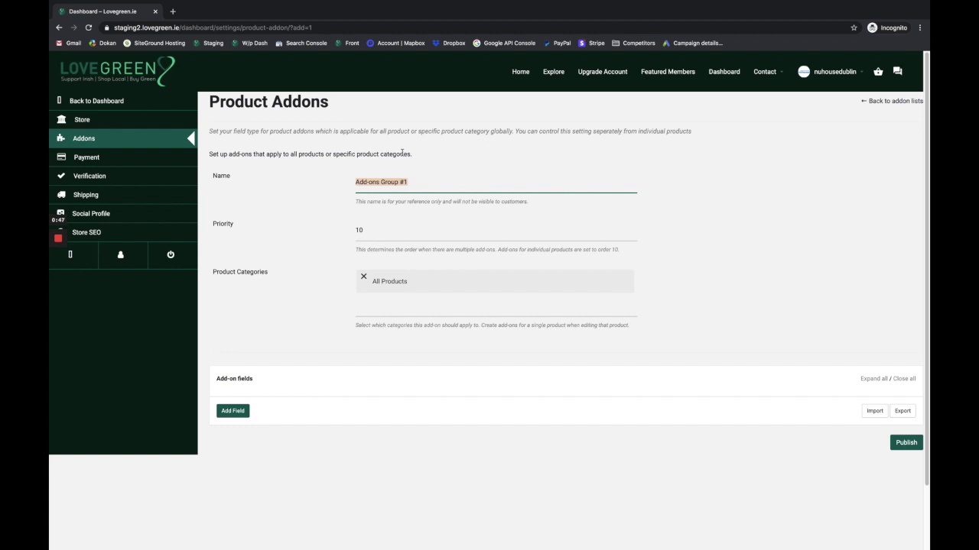
{"action": "type", "text": "Engravings"}
{"action": "left_click", "coordinate": [910, 445]}
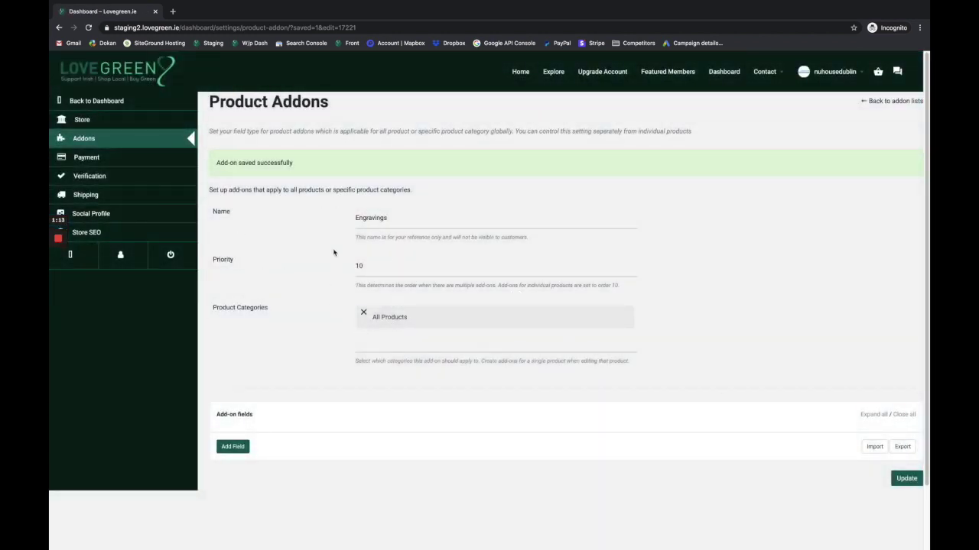
Check the Green Jersey product's empty Add-ons section, then go to store Settings.
{"action": "left_click", "coordinate": [98, 100]}
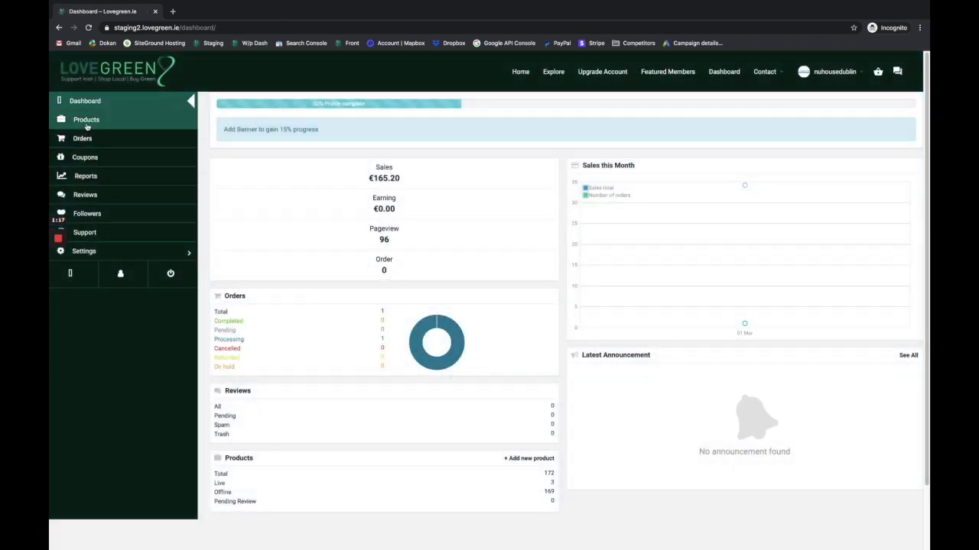
{"action": "left_click", "coordinate": [85, 120]}
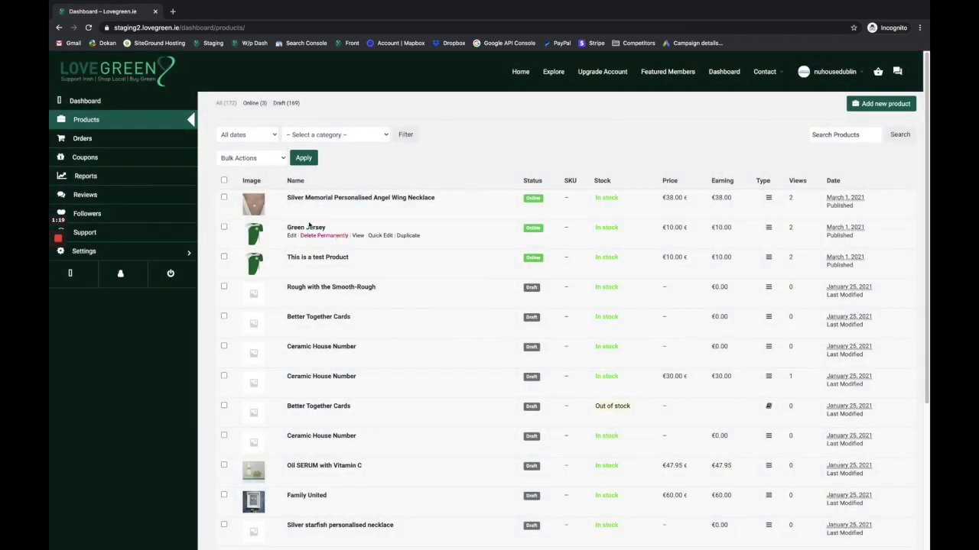
{"action": "left_click", "coordinate": [299, 228]}
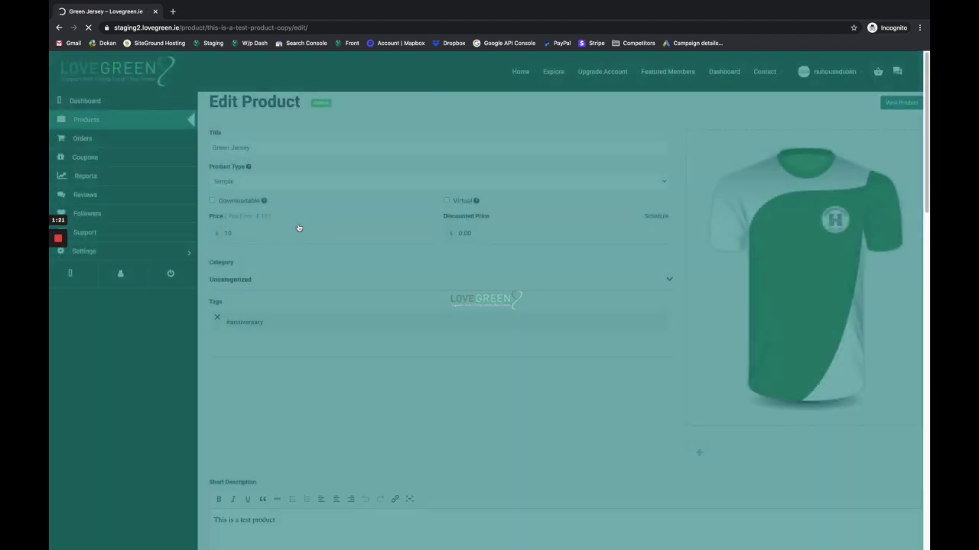
{"action": "scroll", "coordinate": [319, 324], "scroll_direction": "down", "scroll_amount": 10}
{"action": "scroll", "coordinate": [320, 325], "scroll_direction": "down", "scroll_amount": 1}
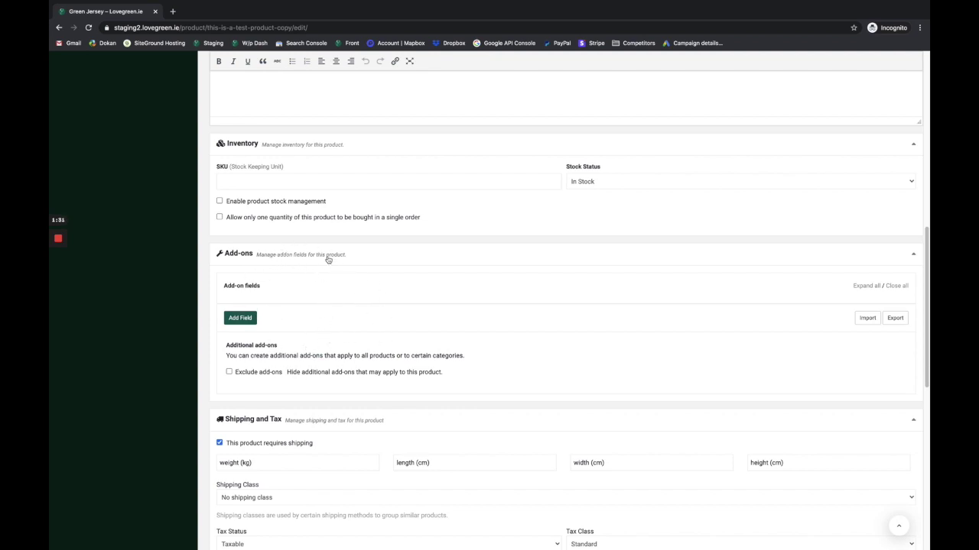
{"action": "scroll", "coordinate": [327, 257], "scroll_direction": "up", "scroll_amount": 15}
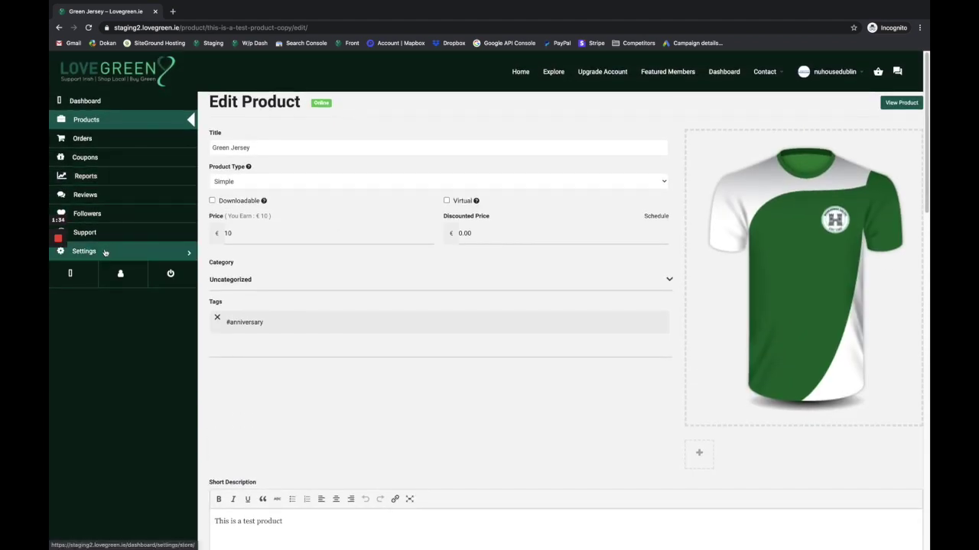
{"action": "left_click", "coordinate": [108, 252]}
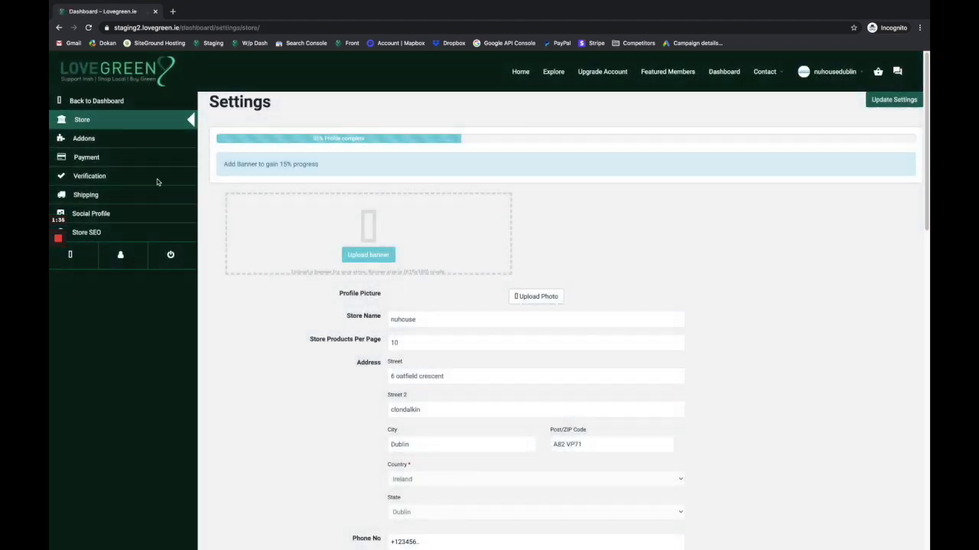
Open the Engravings add-on group from the Addons list for editing.
{"action": "left_click", "coordinate": [117, 139]}
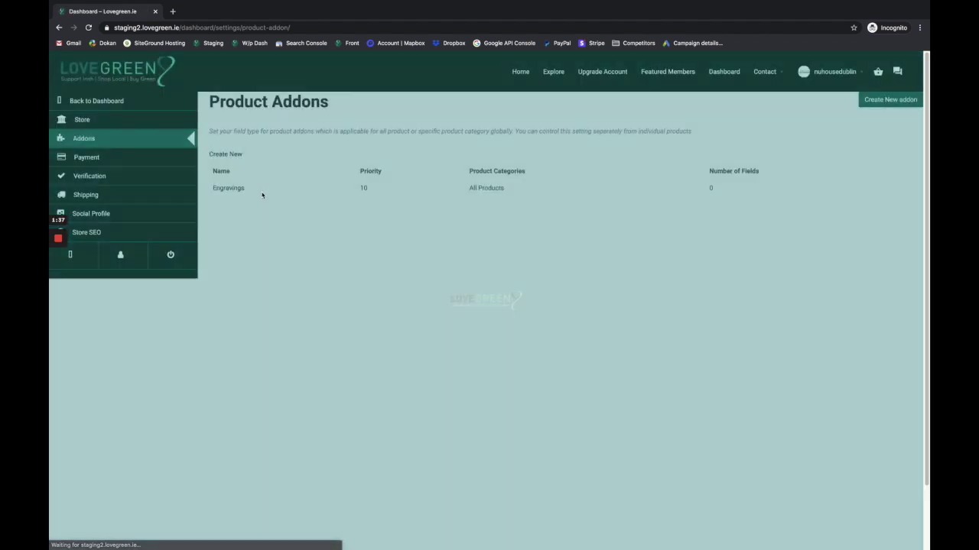
{"action": "mouse_move", "coordinate": [263, 194]}
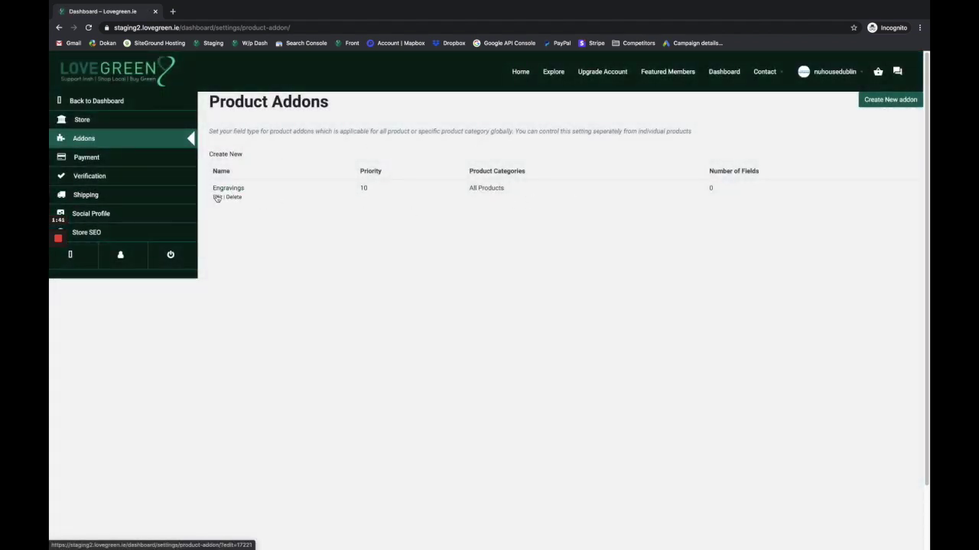
{"action": "left_click", "coordinate": [217, 198]}
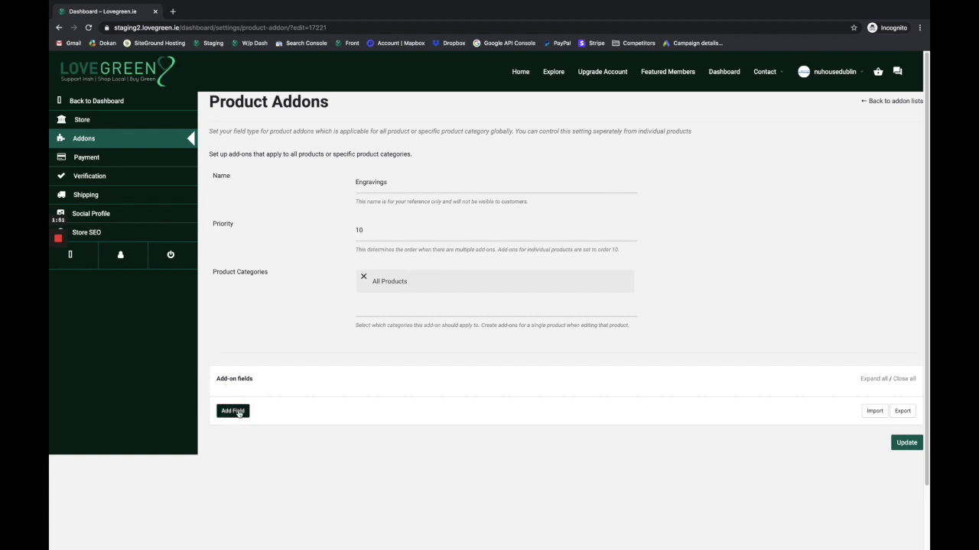
Add a Short Text field restricted to Any Text to the Engravings group.
{"action": "left_click", "coordinate": [233, 411]}
{"action": "scroll", "coordinate": [238, 412], "scroll_direction": "down", "scroll_amount": 3}
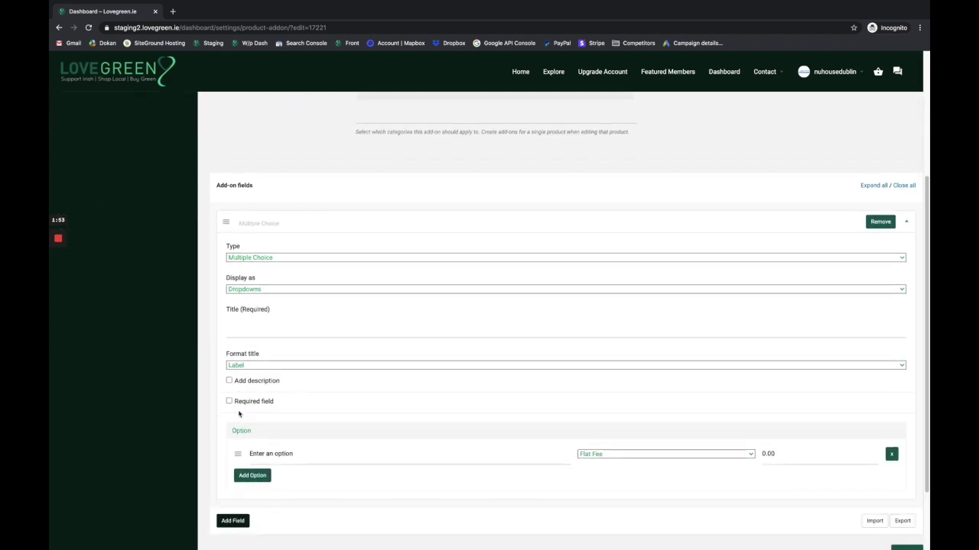
{"action": "left_click", "coordinate": [268, 232]}
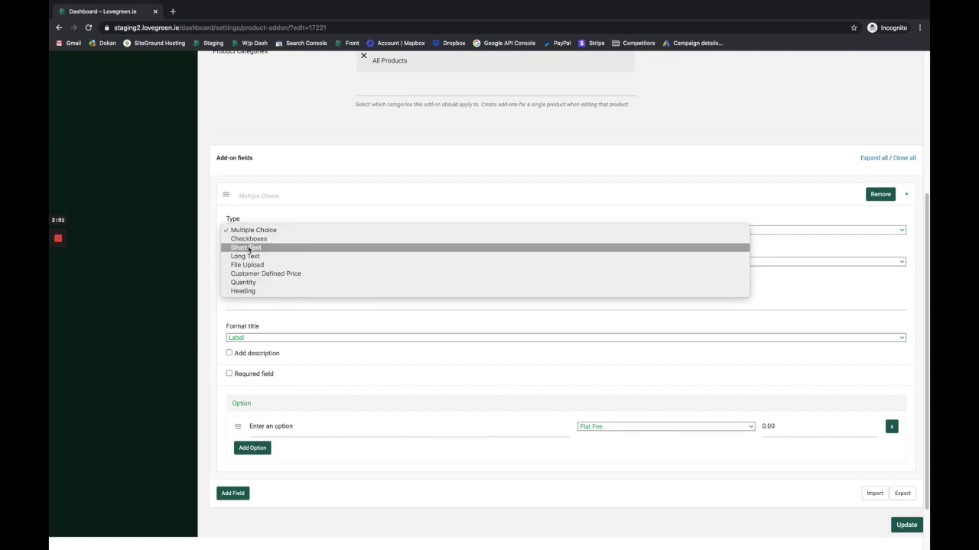
{"action": "left_click", "coordinate": [249, 249]}
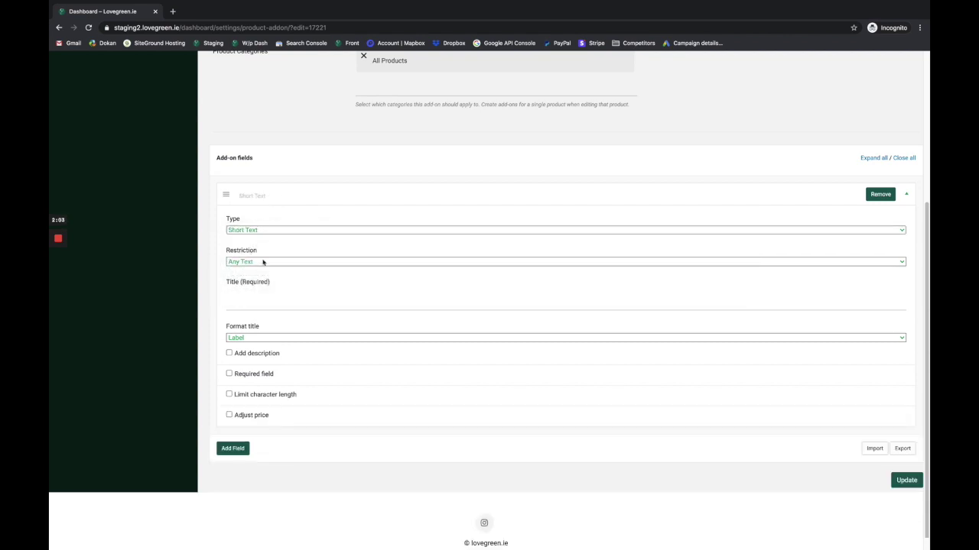
{"action": "left_click", "coordinate": [255, 262]}
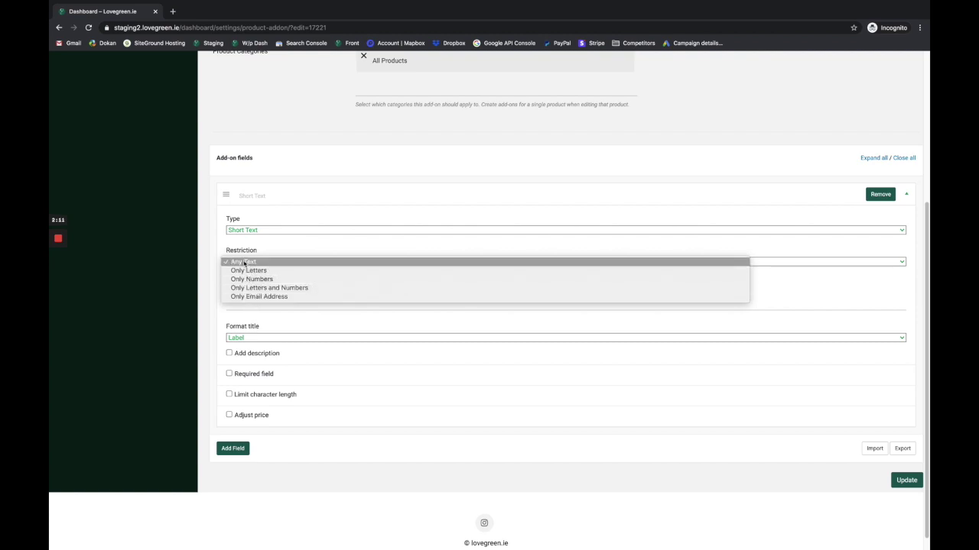
{"action": "left_click", "coordinate": [247, 263]}
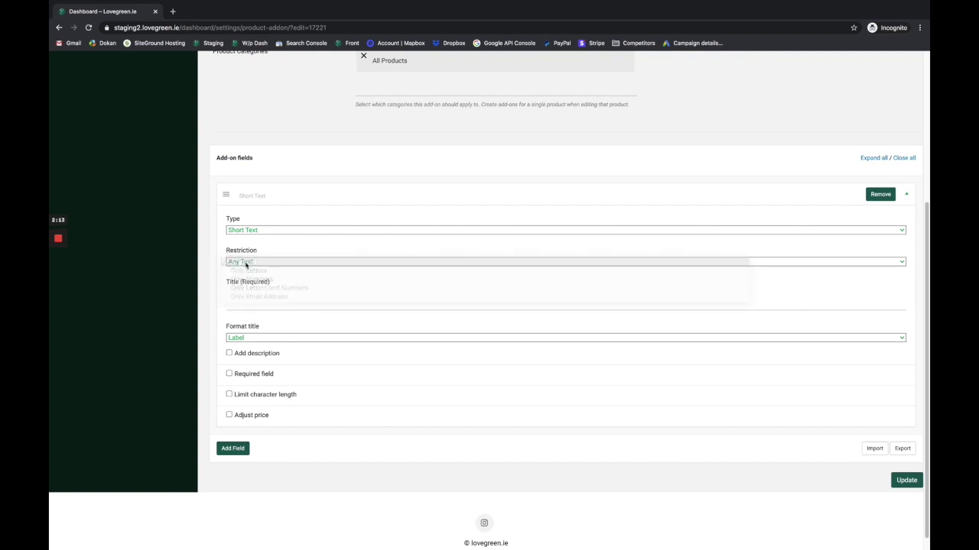
{"action": "left_click", "coordinate": [243, 298]}
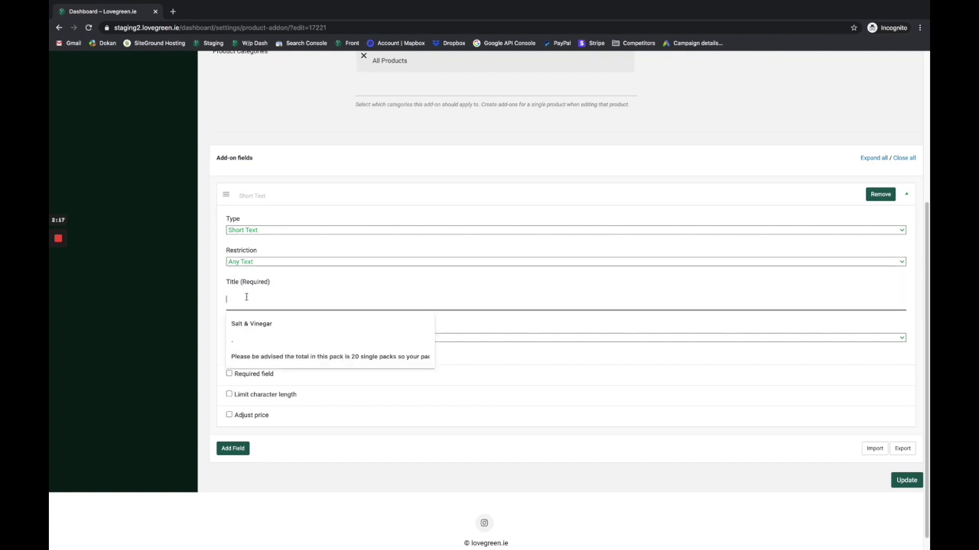
Title the field 'Engraving', display it as a Heading, and add a description.
{"action": "type", "text": "Engraving"}
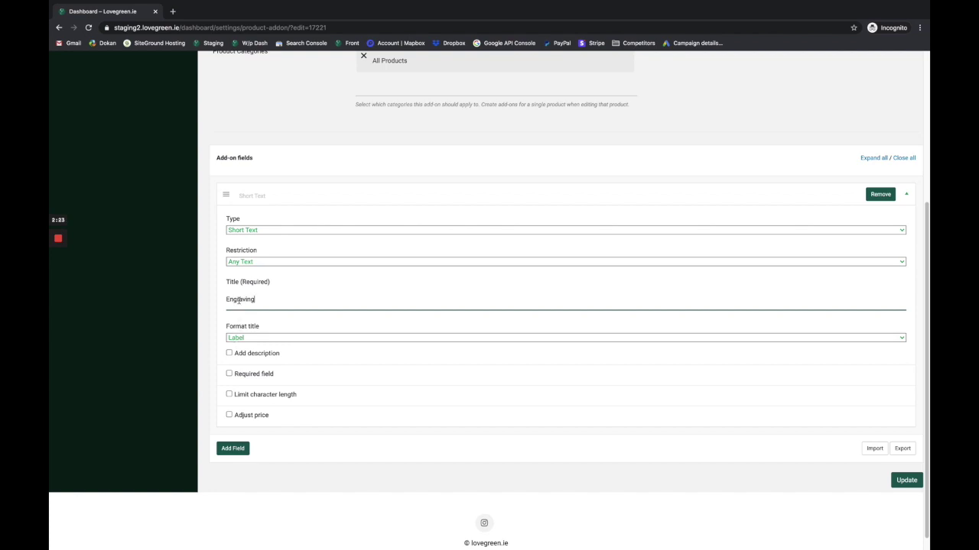
{"action": "left_click", "coordinate": [244, 338]}
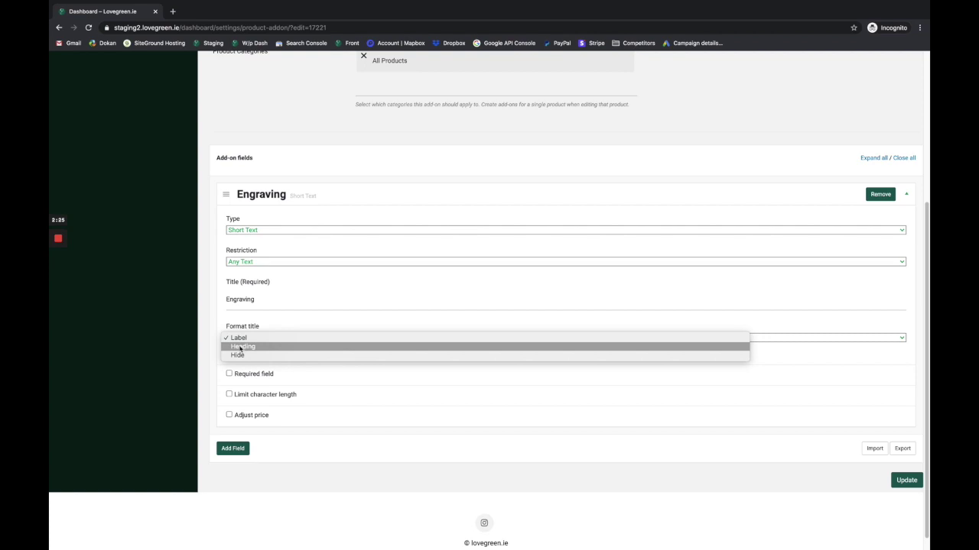
{"action": "left_click", "coordinate": [239, 347]}
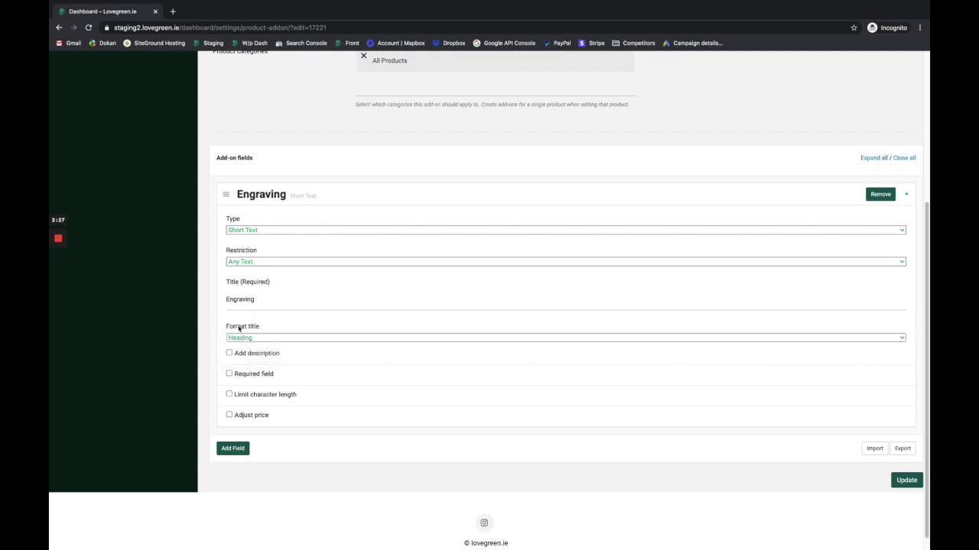
{"action": "scroll", "coordinate": [255, 365], "scroll_direction": "down", "scroll_amount": 1}
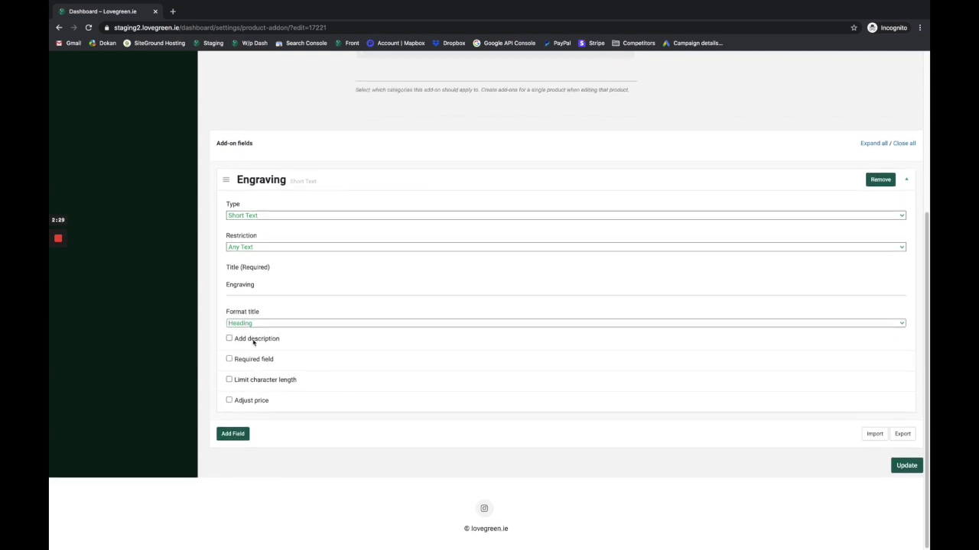
{"action": "left_click", "coordinate": [253, 339]}
{"action": "left_click", "coordinate": [246, 378]}
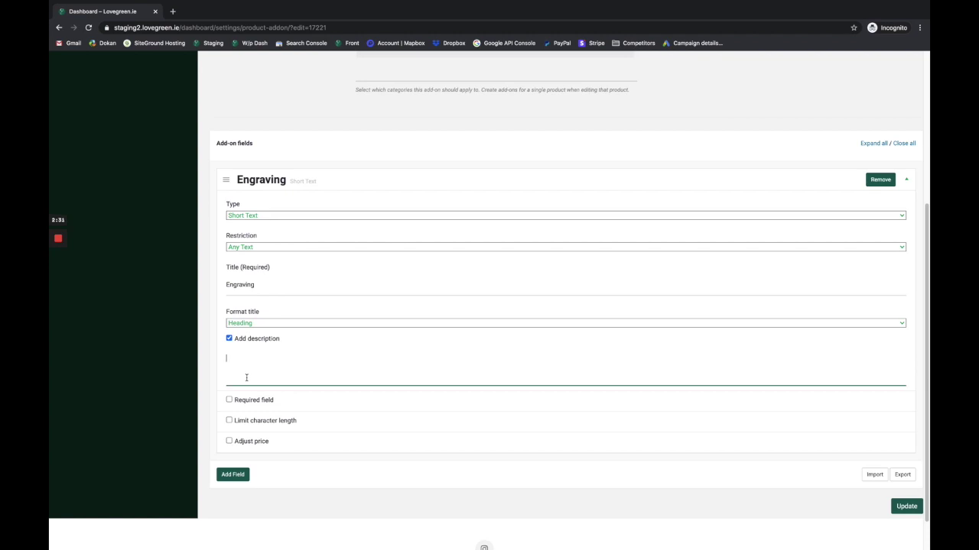
{"action": "type", "text": "Pl"}
{"action": "left_click", "coordinate": [247, 401]}
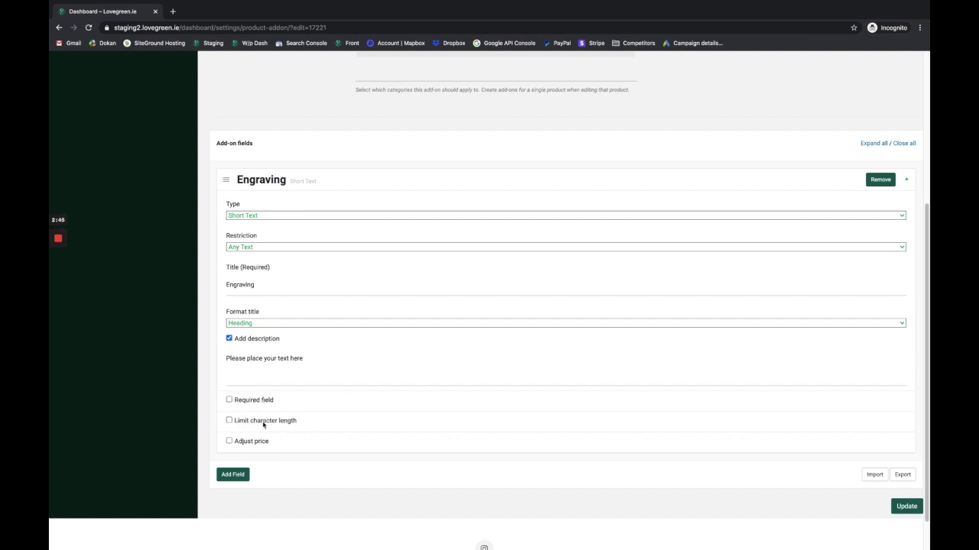
Limit the engraving text to a maximum of 10 characters.
{"action": "left_click", "coordinate": [261, 423]}
{"action": "scroll", "coordinate": [263, 425], "scroll_direction": "down", "scroll_amount": 1}
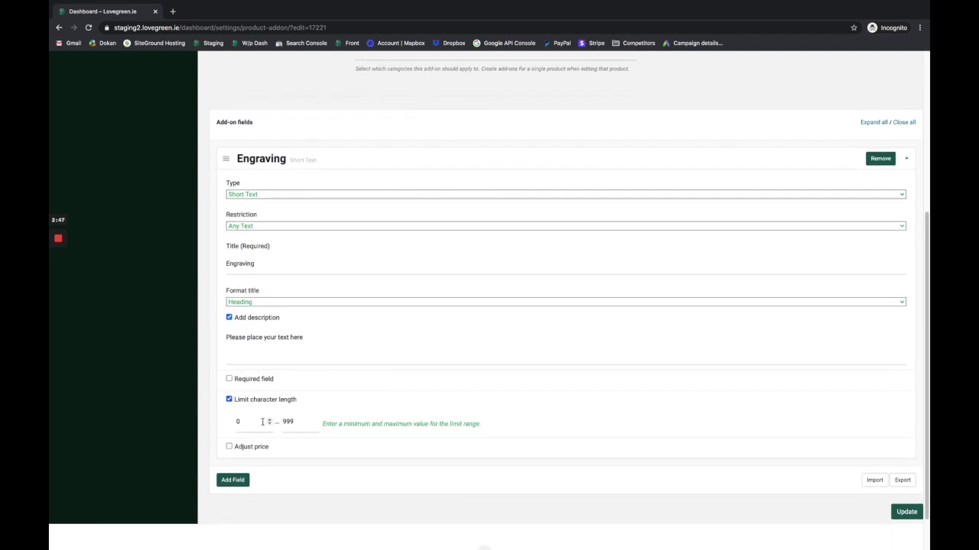
{"action": "double_click", "coordinate": [293, 422]}
{"action": "type", "text": "10"}
Add a Percentage Based price adjustment of 20 and save the add-on.
{"action": "left_click", "coordinate": [257, 447]}
{"action": "scroll", "coordinate": [257, 449], "scroll_direction": "down", "scroll_amount": 2}
{"action": "left_click", "coordinate": [263, 416]}
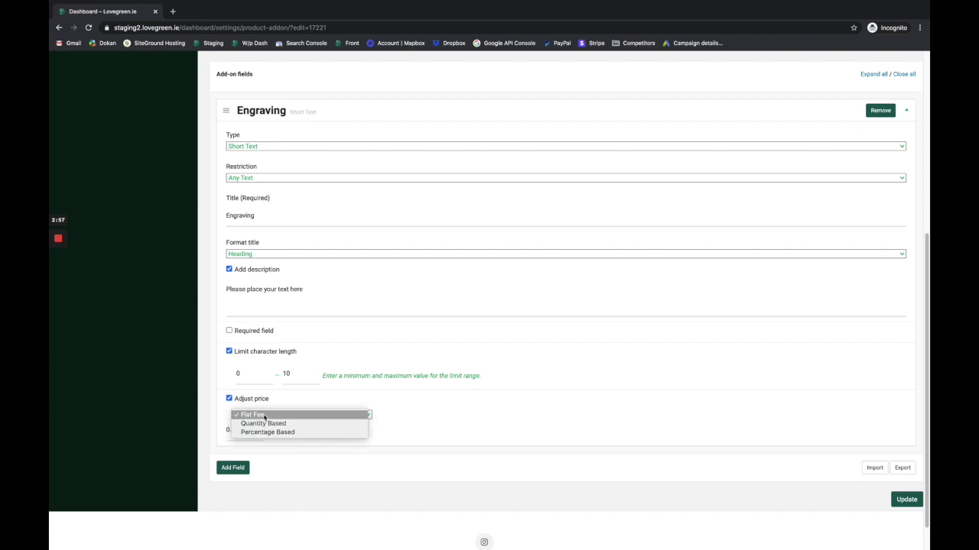
{"action": "left_click", "coordinate": [257, 416]}
{"action": "left_click", "coordinate": [232, 430]}
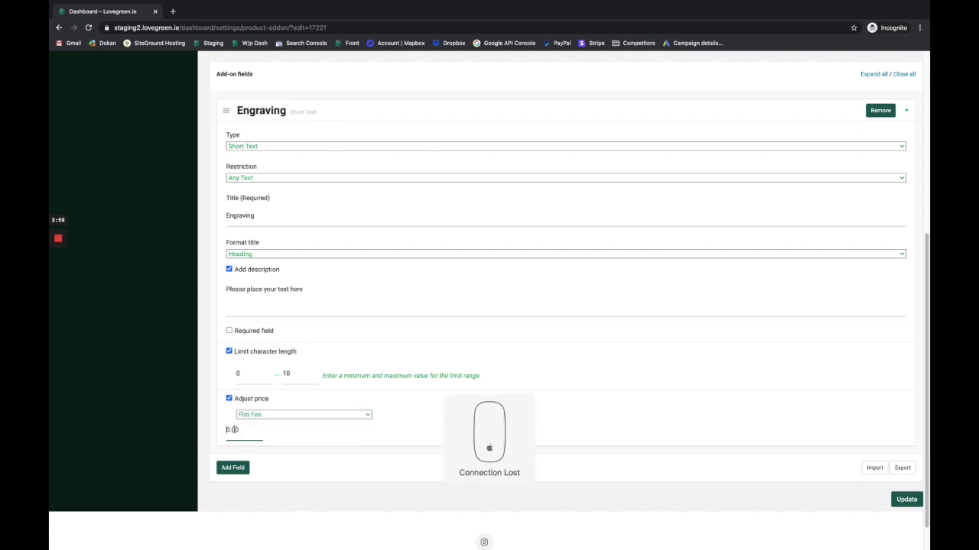
{"action": "type", "text": "5"}
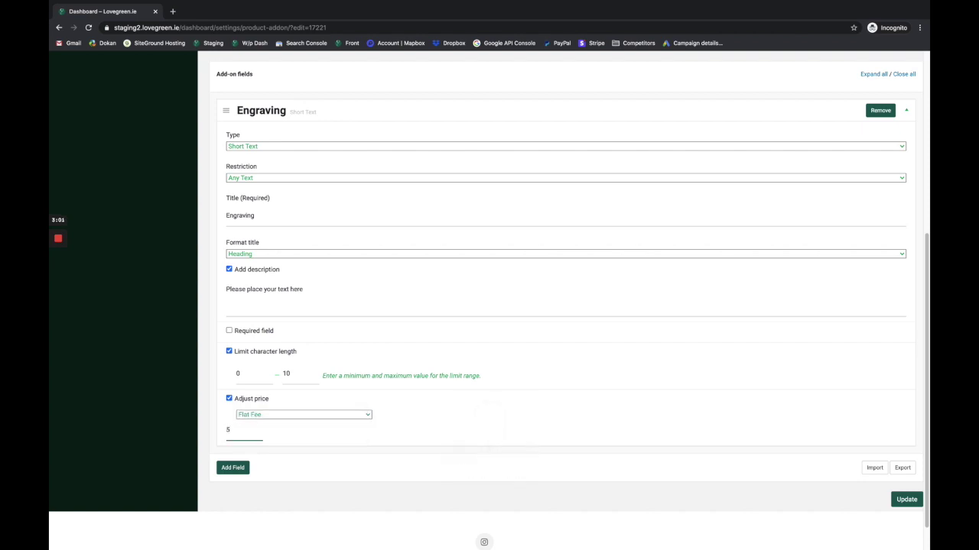
{"action": "left_click", "coordinate": [268, 417]}
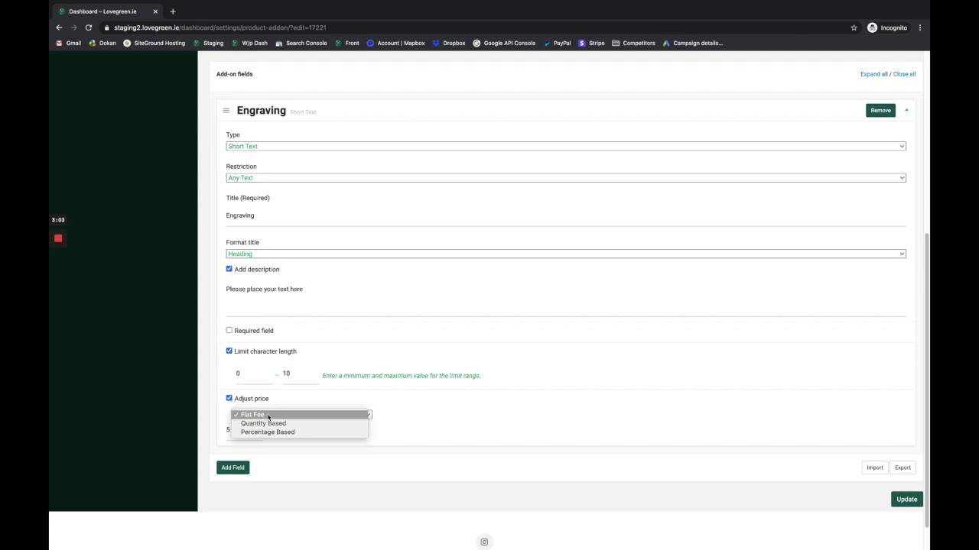
{"action": "left_click", "coordinate": [260, 423]}
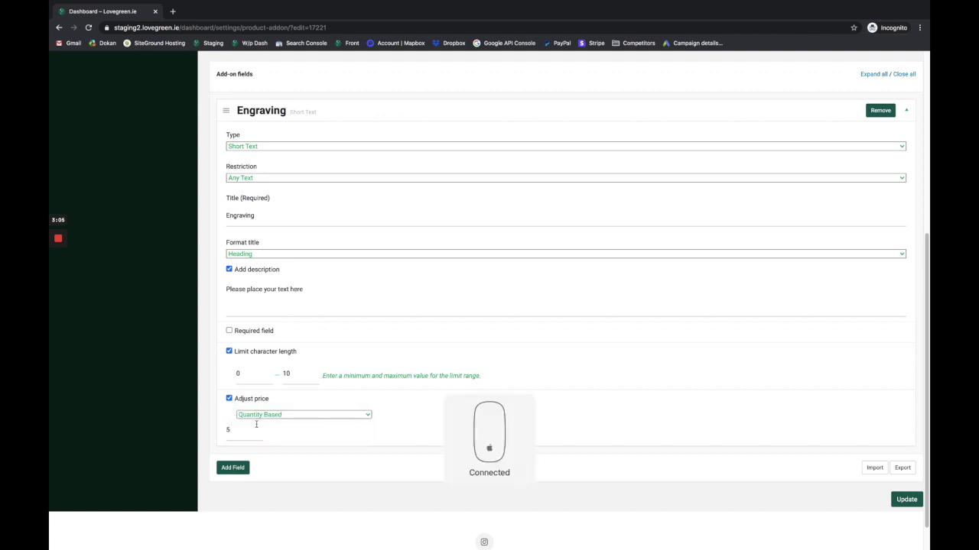
{"action": "left_click", "coordinate": [234, 431]}
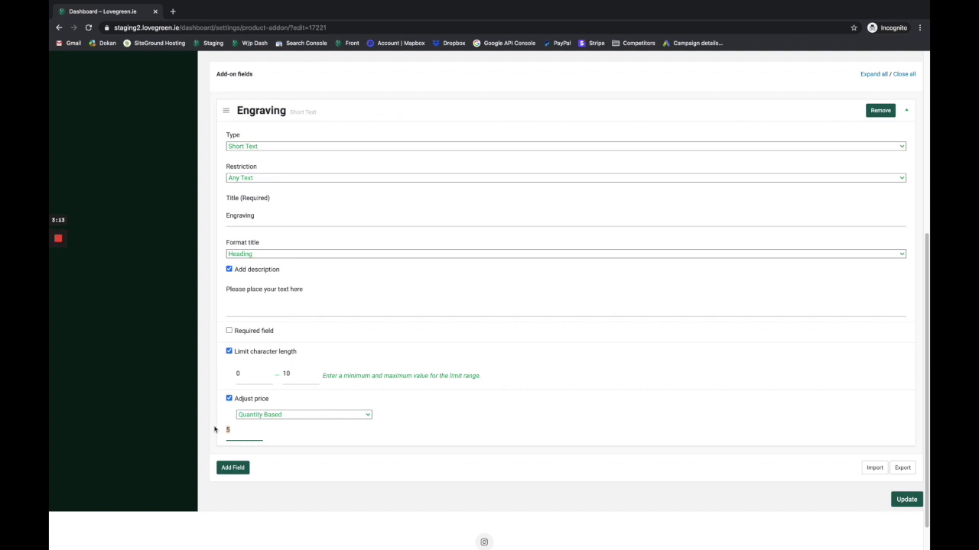
{"action": "left_click", "coordinate": [264, 415]}
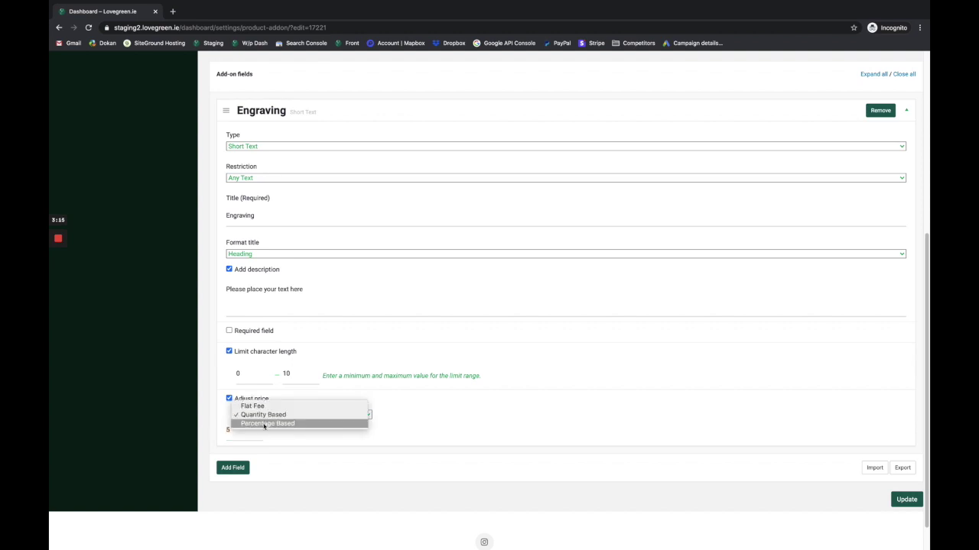
{"action": "left_click", "coordinate": [264, 425]}
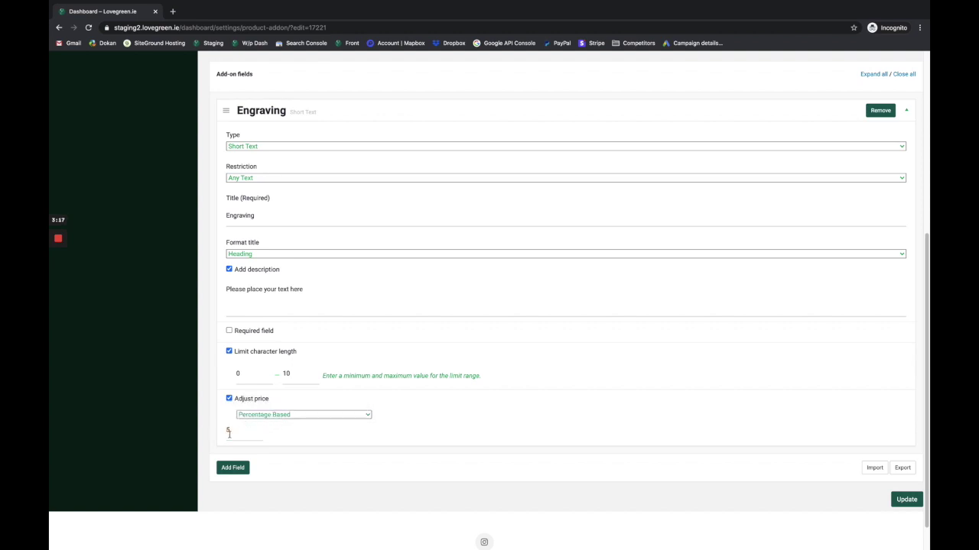
{"action": "left_click_drag", "start_coordinate": [232, 431], "coordinate": [219, 429]}
{"action": "type", "text": "20"}
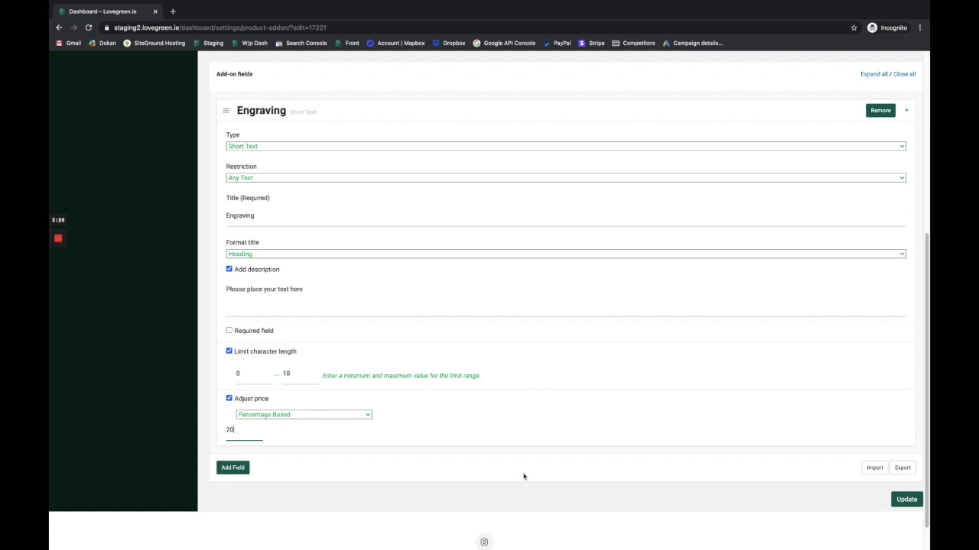
{"action": "left_click", "coordinate": [910, 498]}
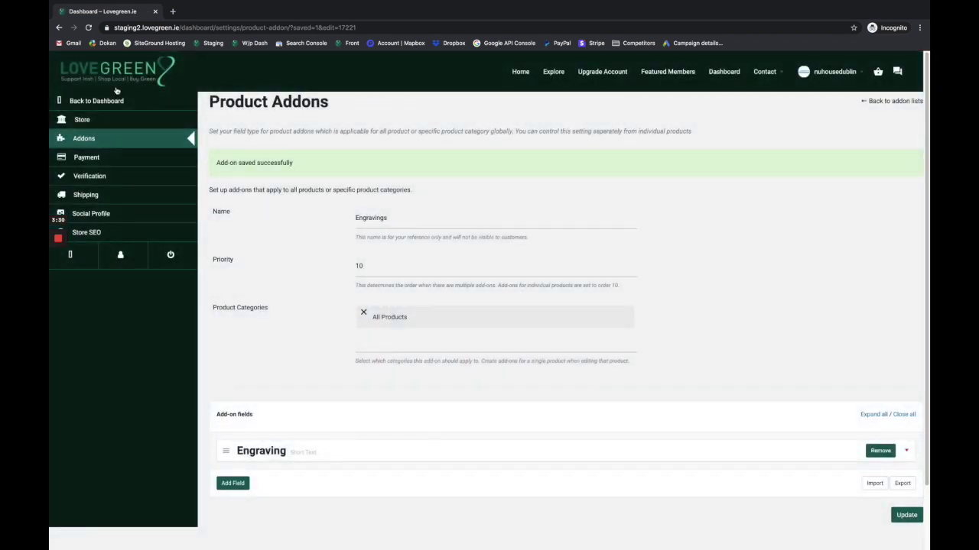
Open the Silver Memorial Personalised Angel Wing Necklace from the product list for editing.
{"action": "left_click", "coordinate": [111, 104]}
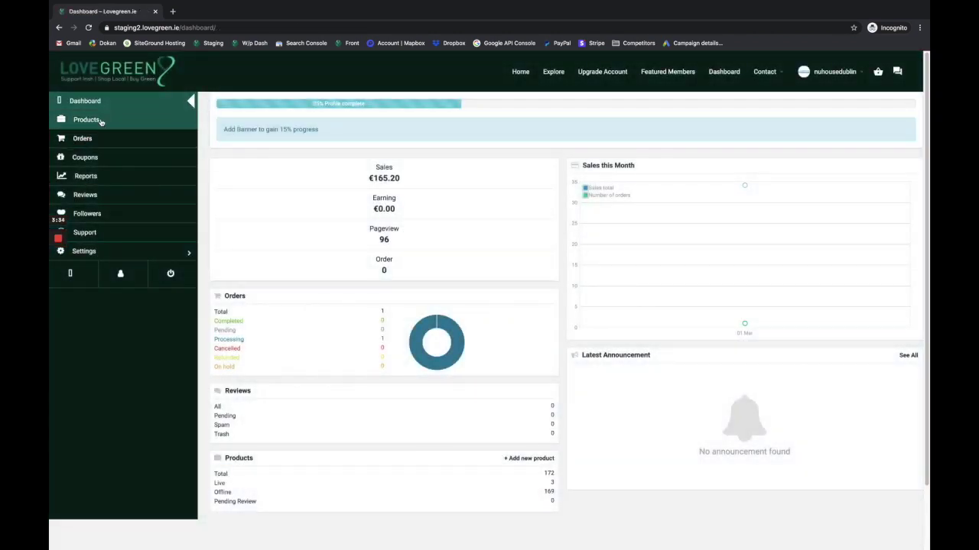
{"action": "left_click", "coordinate": [86, 120]}
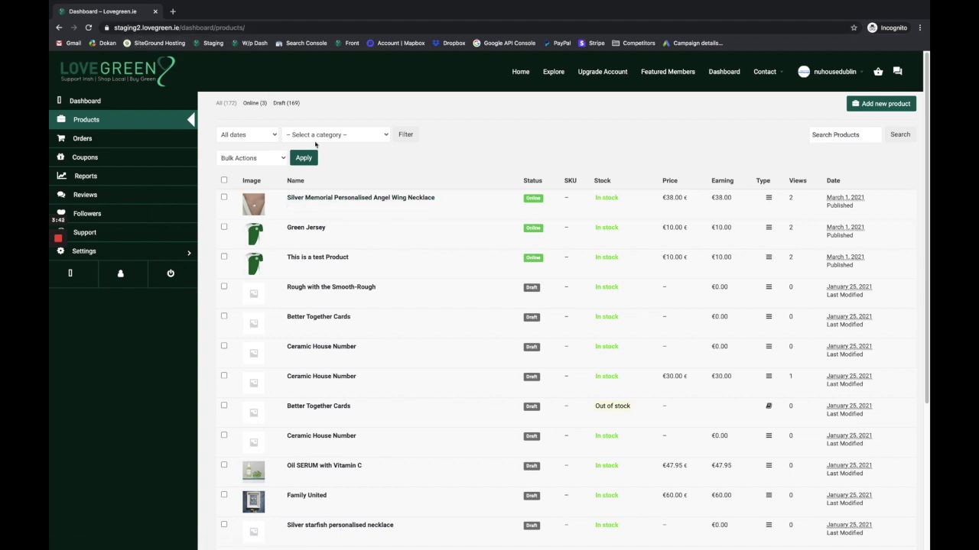
{"action": "left_click", "coordinate": [346, 199]}
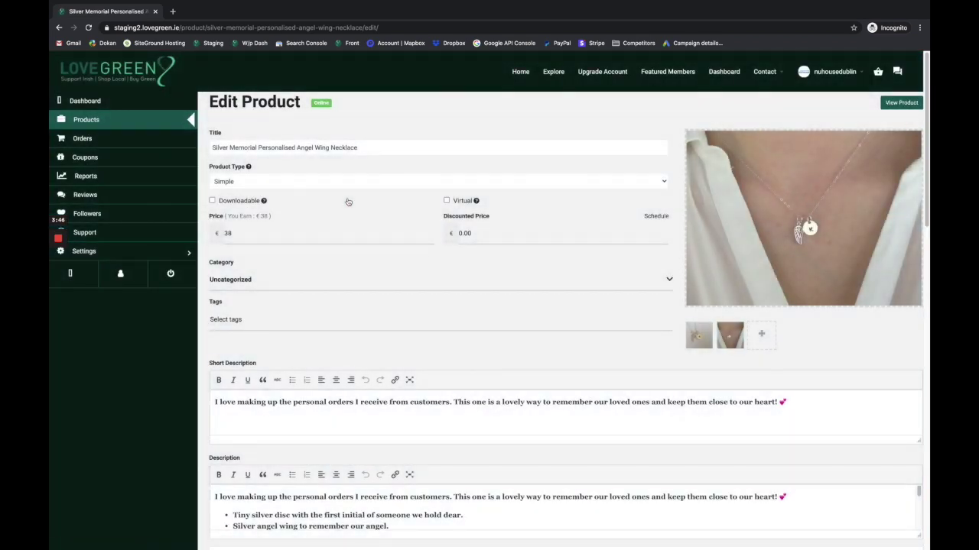
On the necklace's storefront page, enter engraving 'Lovegreen', add it to the basket, and view the basket.
{"action": "left_click", "coordinate": [899, 103]}
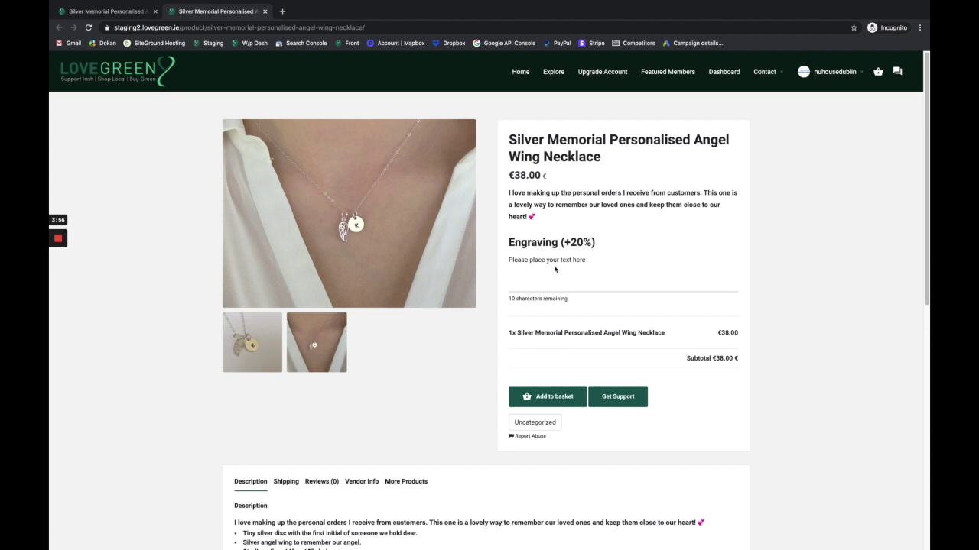
{"action": "left_click", "coordinate": [524, 289]}
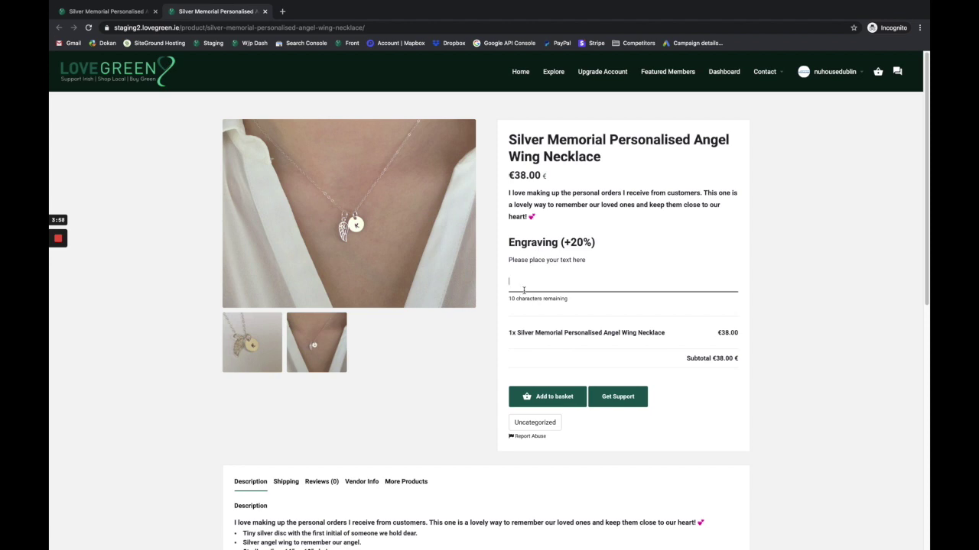
{"action": "type", "text": "Lov"}
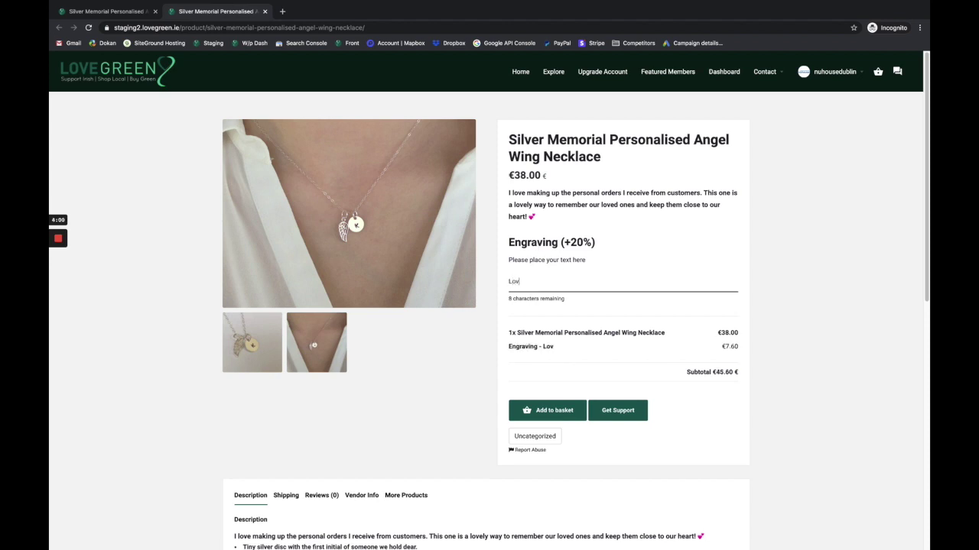
{"action": "type", "text": "egreen"}
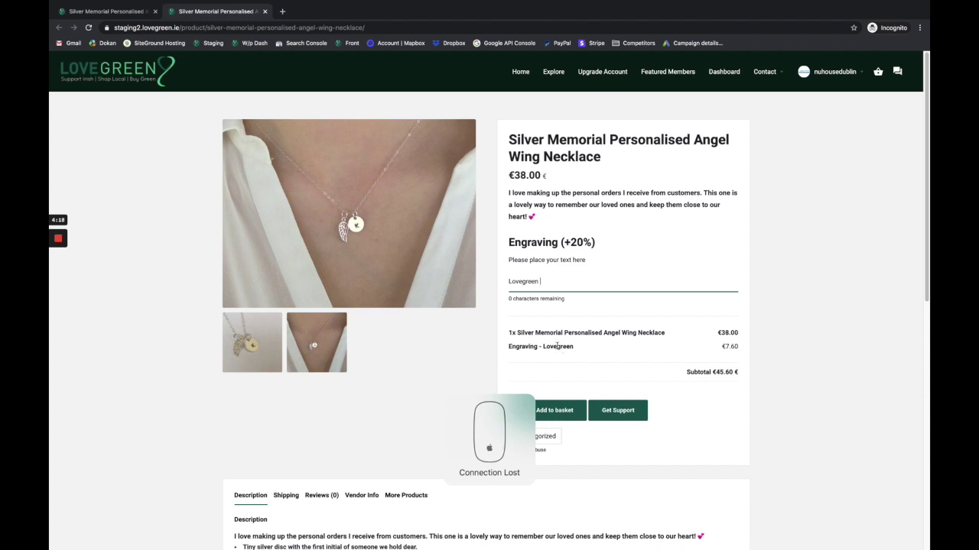
{"action": "left_click", "coordinate": [560, 413]}
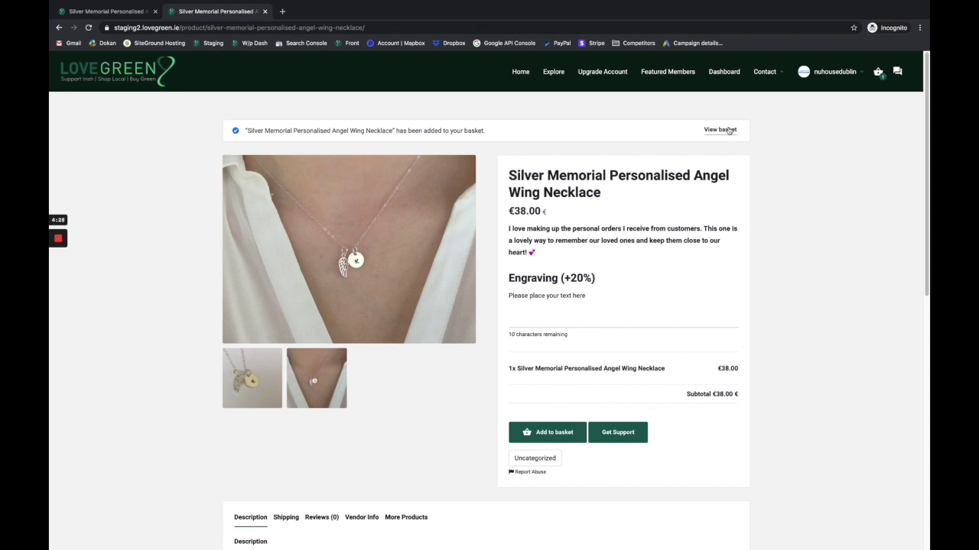
{"action": "left_click", "coordinate": [727, 130]}
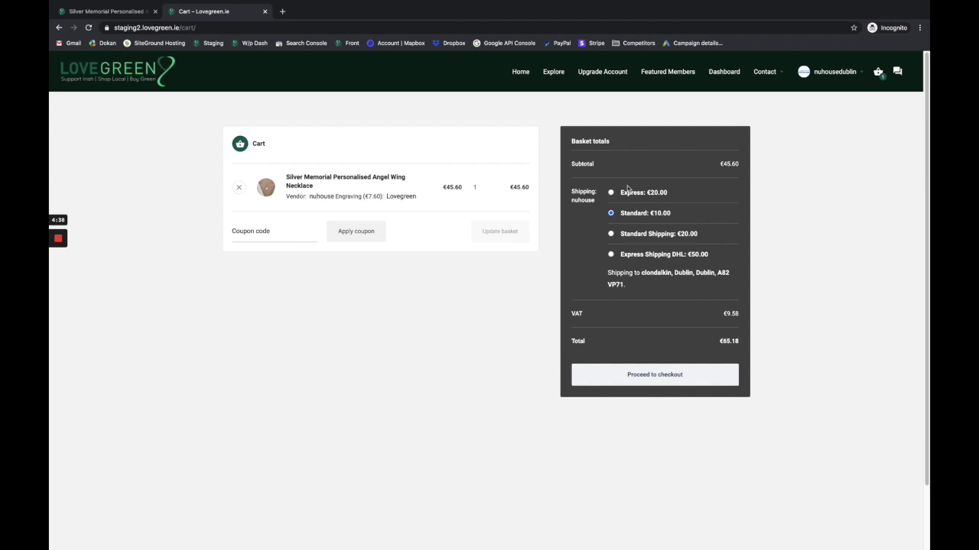
Proceed from the basket to checkout.
{"action": "left_click", "coordinate": [640, 375]}
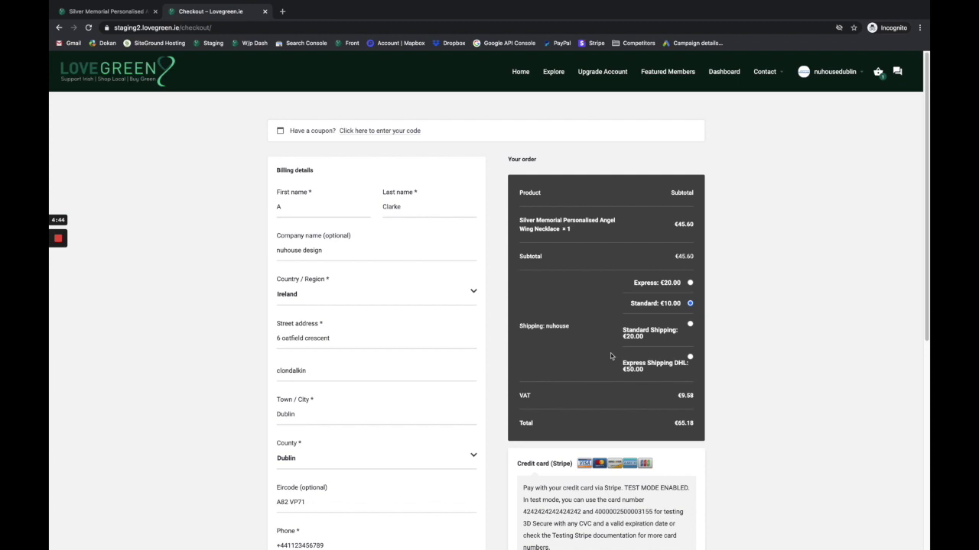
Fill in the Stripe test card number, expiry date and CVC.
{"action": "scroll", "coordinate": [611, 356], "scroll_direction": "down", "scroll_amount": 1}
{"action": "scroll", "coordinate": [611, 356], "scroll_direction": "down", "scroll_amount": 2}
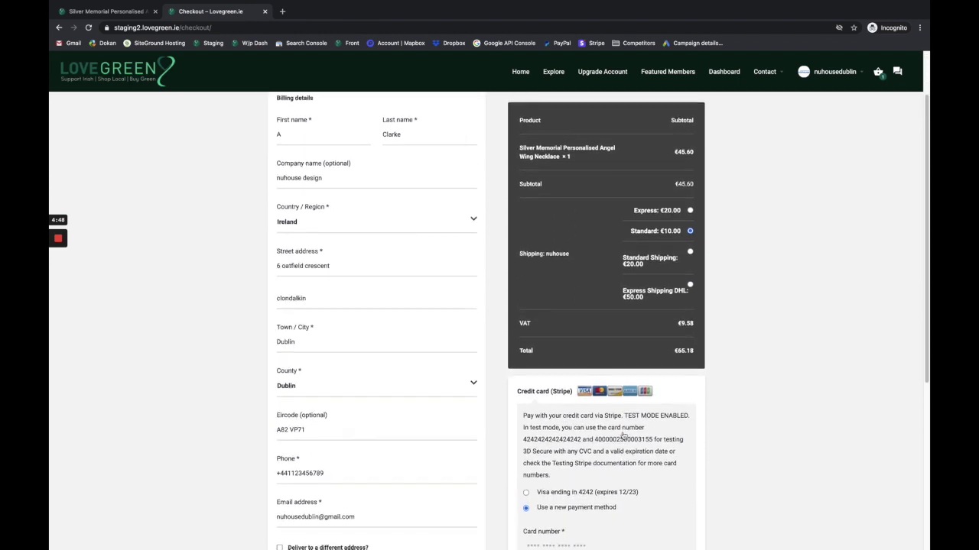
{"action": "scroll", "coordinate": [624, 434], "scroll_direction": "down", "scroll_amount": 3}
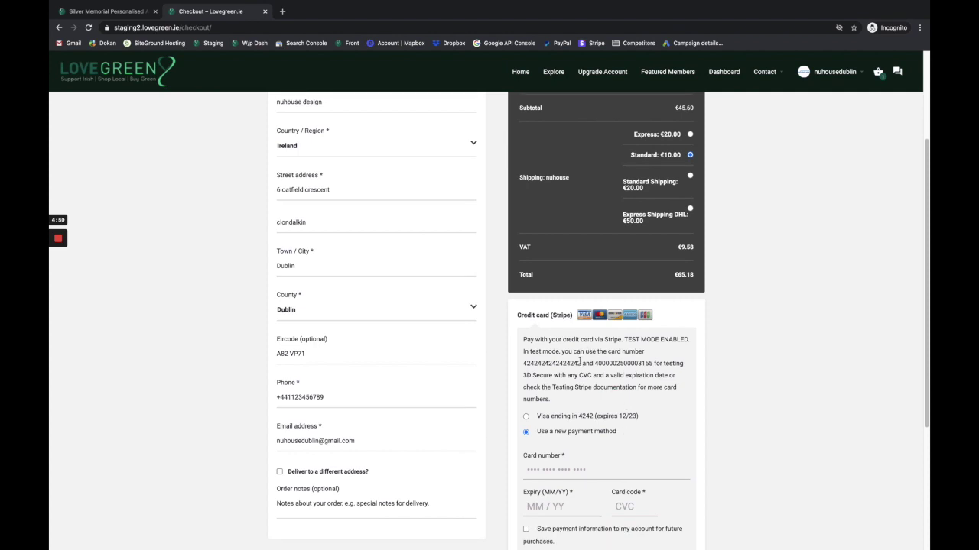
{"action": "left_click_drag", "start_coordinate": [580, 361], "coordinate": [521, 367]}
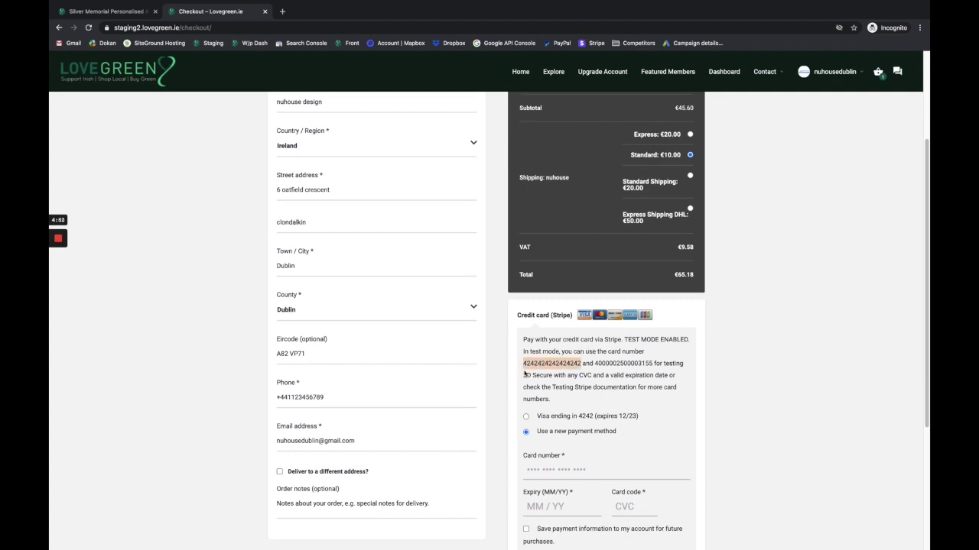
{"action": "scroll", "coordinate": [535, 397], "scroll_direction": "down", "scroll_amount": 2}
{"action": "left_click", "coordinate": [530, 423]}
{"action": "key", "text": "super+v"}
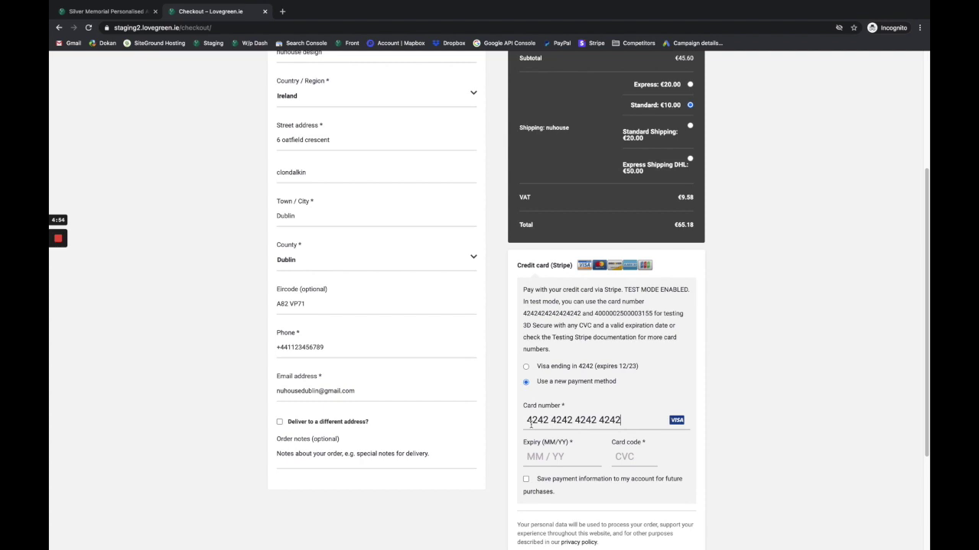
{"action": "scroll", "coordinate": [530, 425], "scroll_direction": "down", "scroll_amount": 2}
{"action": "type", "text": "1223"}
{"action": "type", "text": "333"}
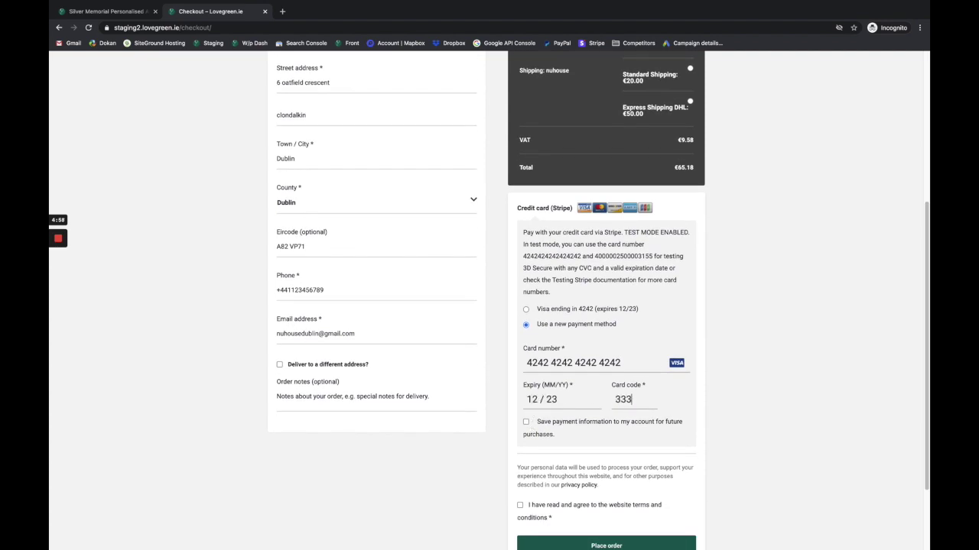
Accept the terms and conditions and place the order.
{"action": "scroll", "coordinate": [544, 446], "scroll_direction": "down", "scroll_amount": 1}
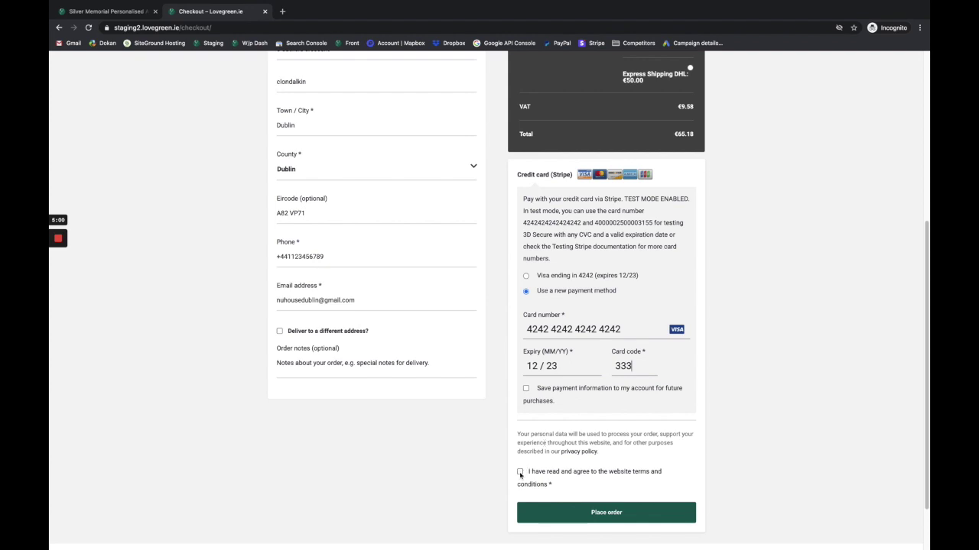
{"action": "left_click", "coordinate": [520, 471]}
{"action": "left_click", "coordinate": [570, 513]}
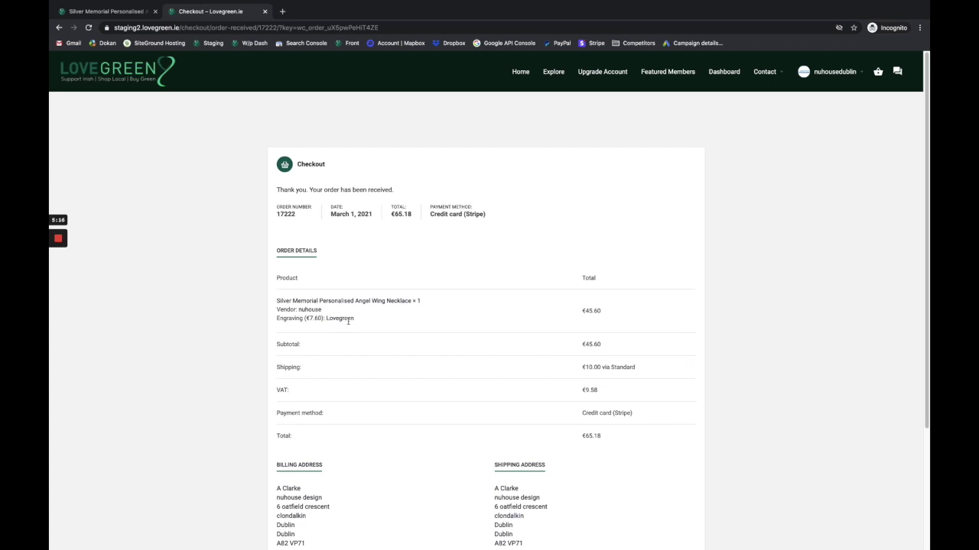
{"action": "scroll", "coordinate": [582, 324], "scroll_direction": "down", "scroll_amount": 3}
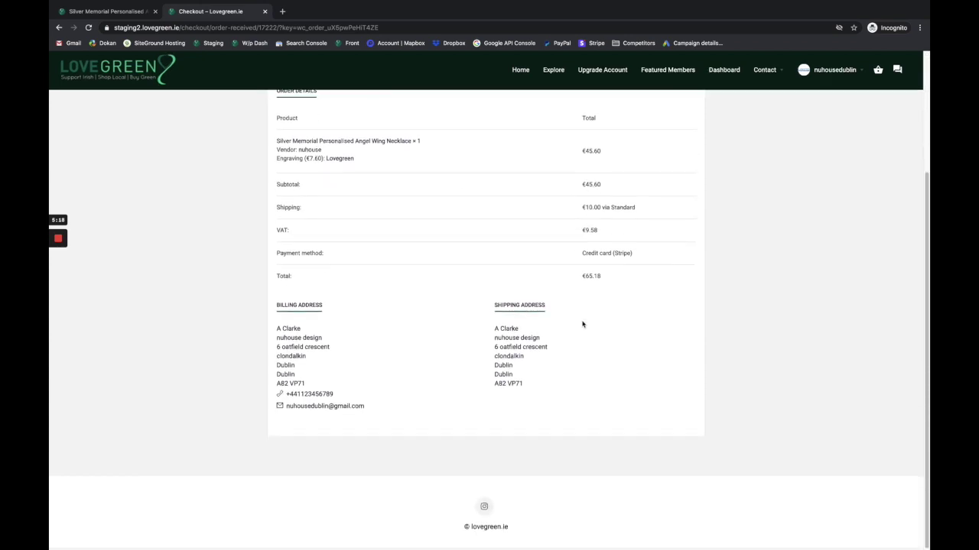
{"action": "scroll", "coordinate": [582, 324], "scroll_direction": "up", "scroll_amount": 3}
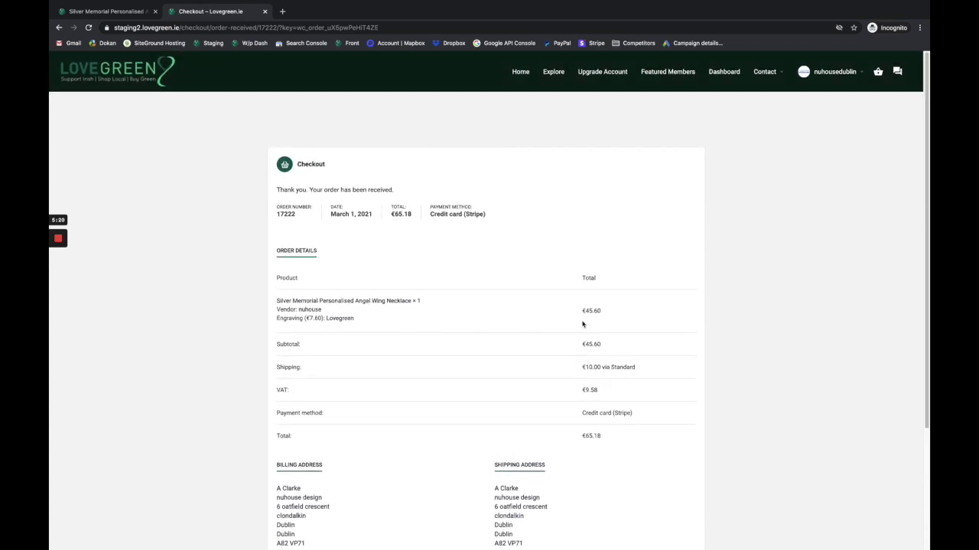